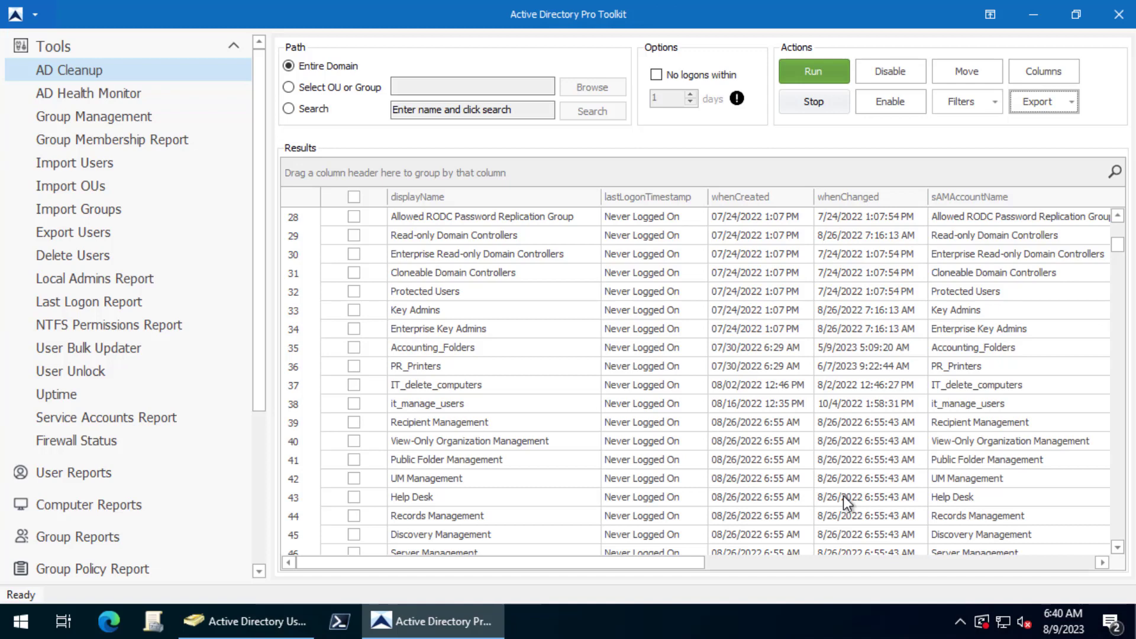
Bring Active Directory Users and Computers forward to show the group2 OU's security groups.
left_click(225, 614)
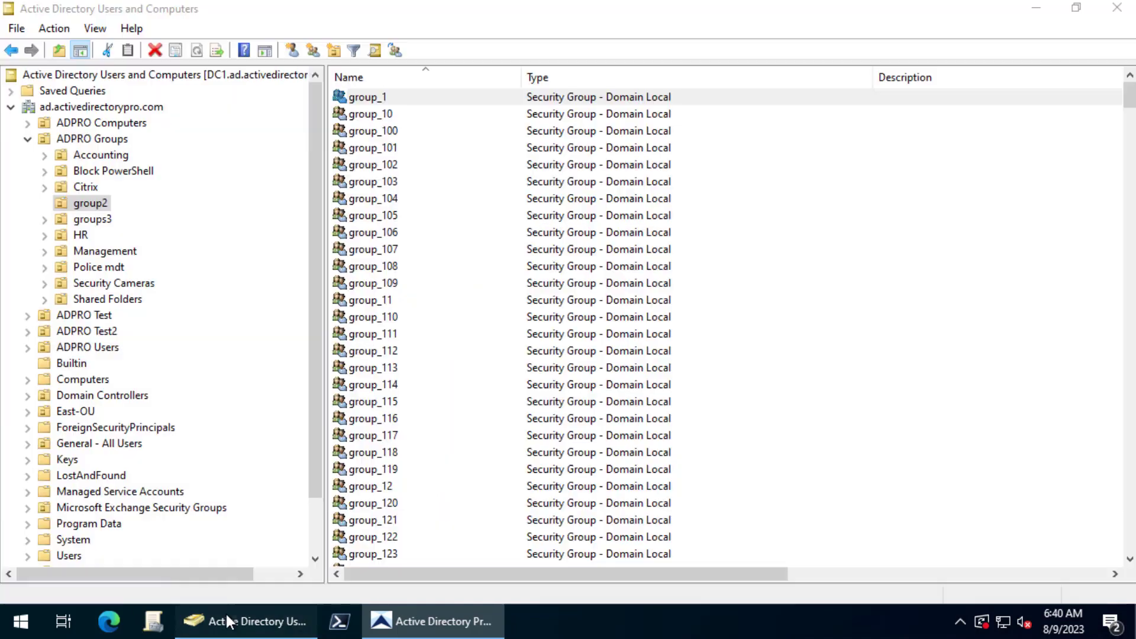
Check that group_1's Members tab is empty, then go back to the Pro Toolkit.
double_click(435, 94)
left_click(548, 170)
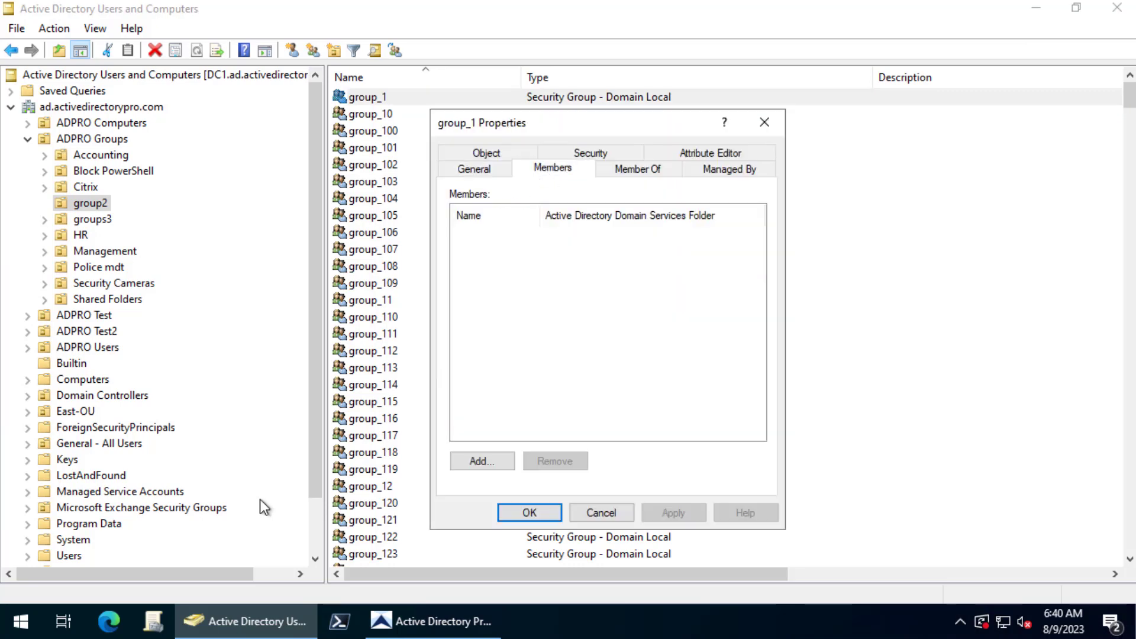
left_click(609, 512)
left_click(425, 616)
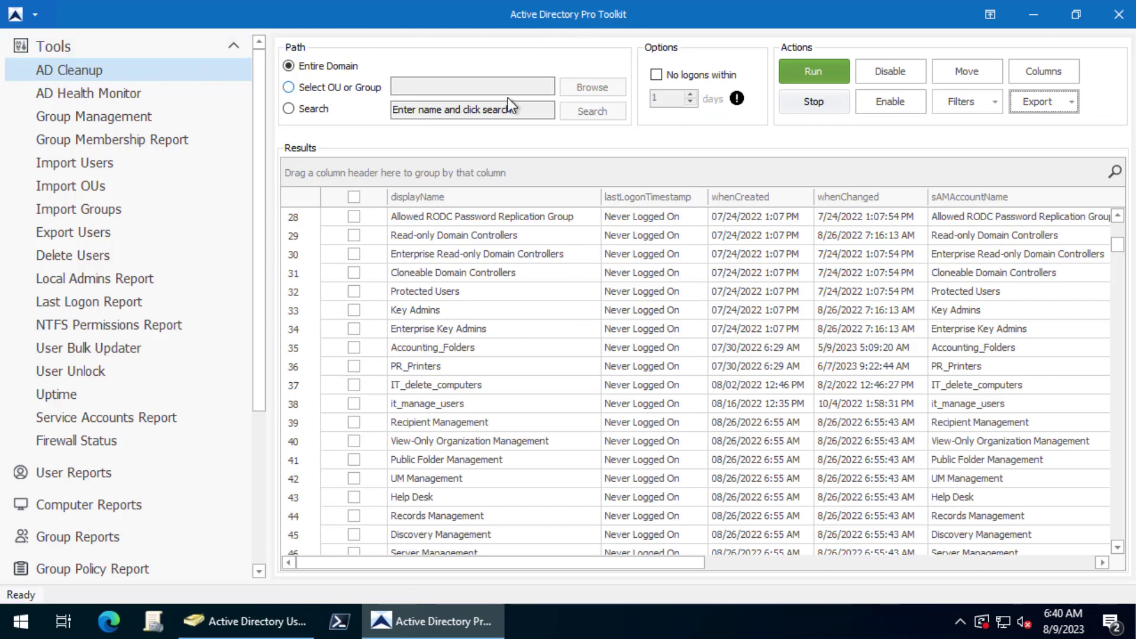
Rerun AD Cleanup with Groups Without Members checked and scroll through the 70+ results.
left_click(989, 102)
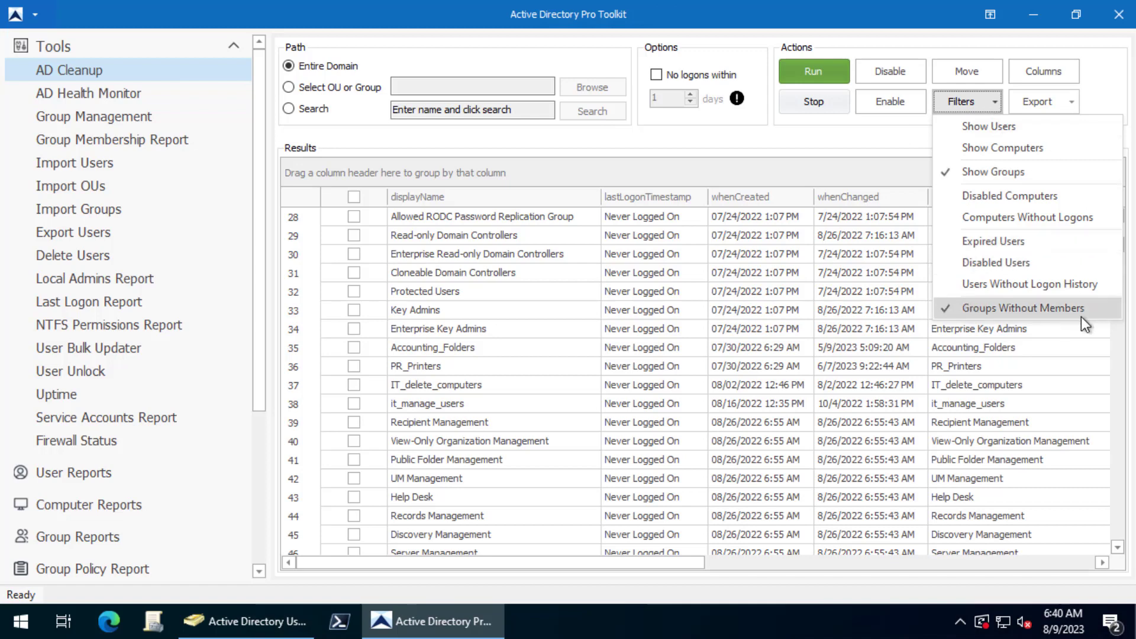
left_click(816, 148)
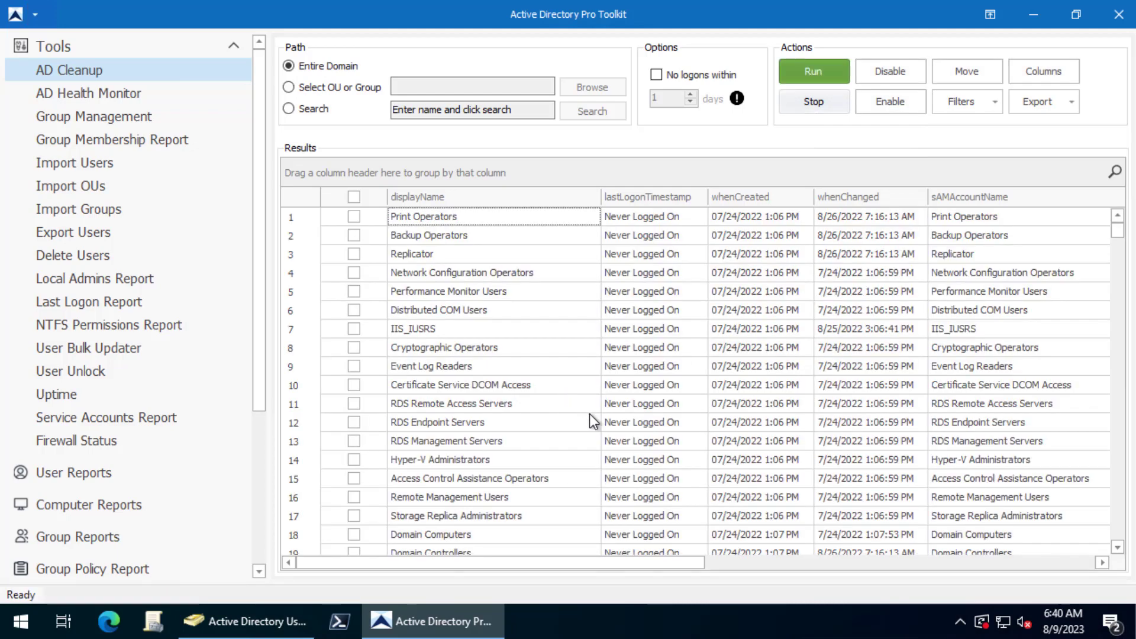
scroll(555, 416, "down", 3)
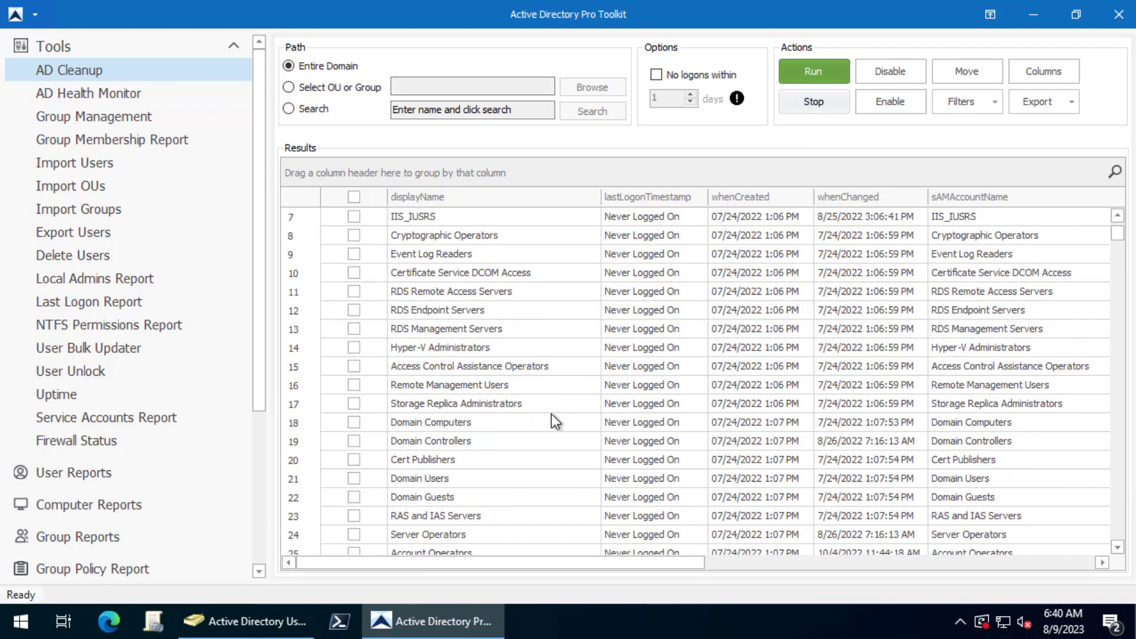
scroll(547, 399, "up", 3)
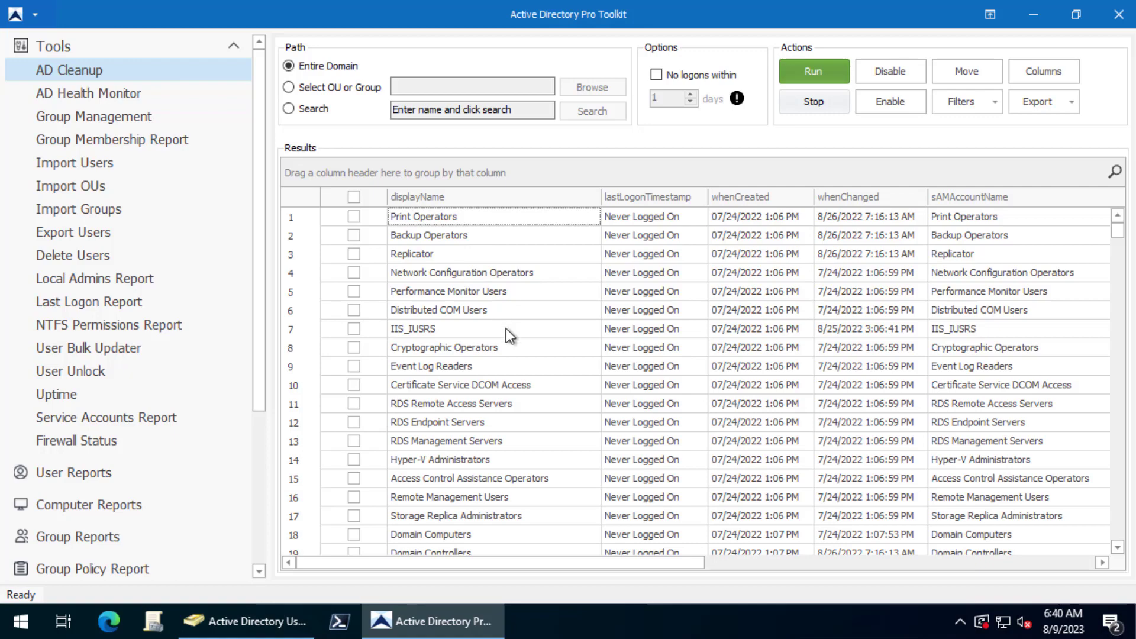
scroll(506, 329, "down", 9)
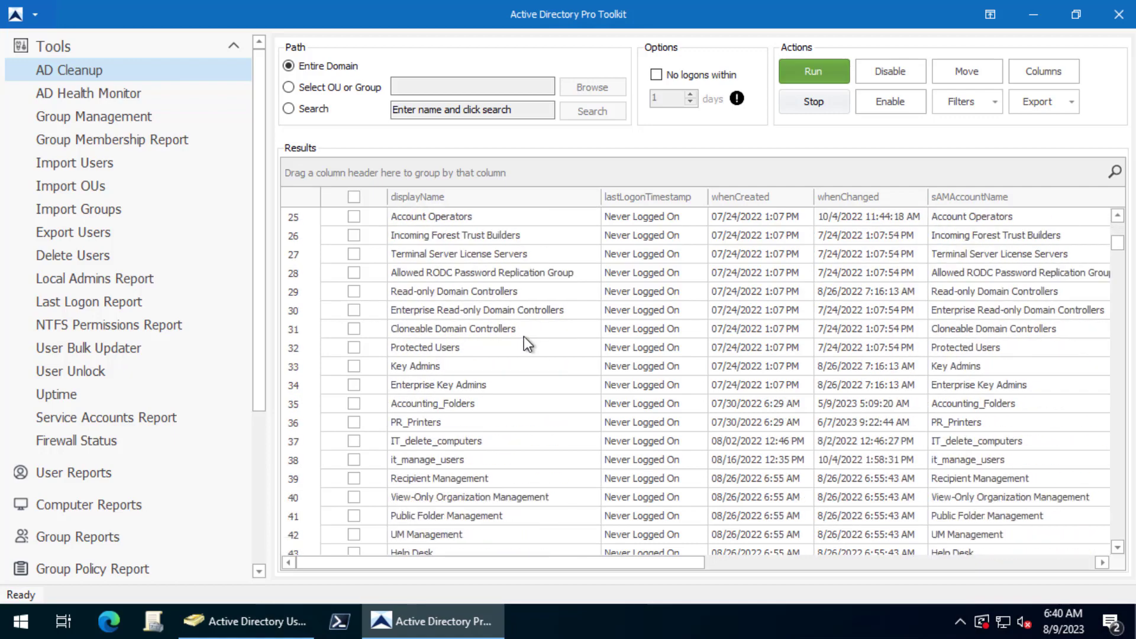
scroll(525, 338, "down", 9)
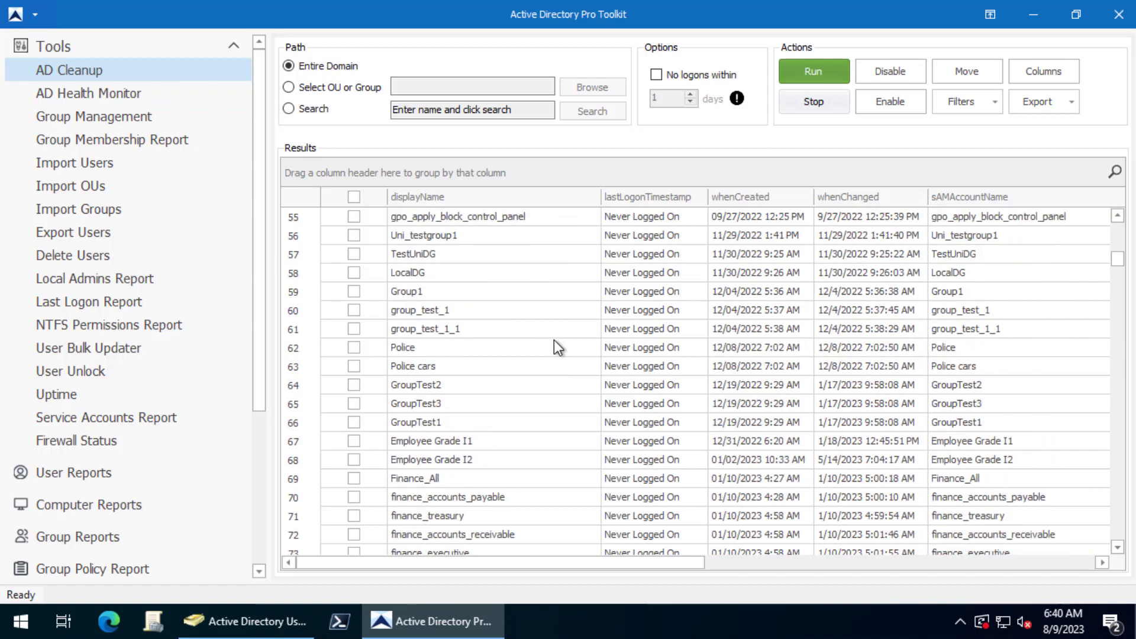
Scroll past Police cars, GroupTest2 and srv_admins to select group_1 in the results.
left_click(450, 368)
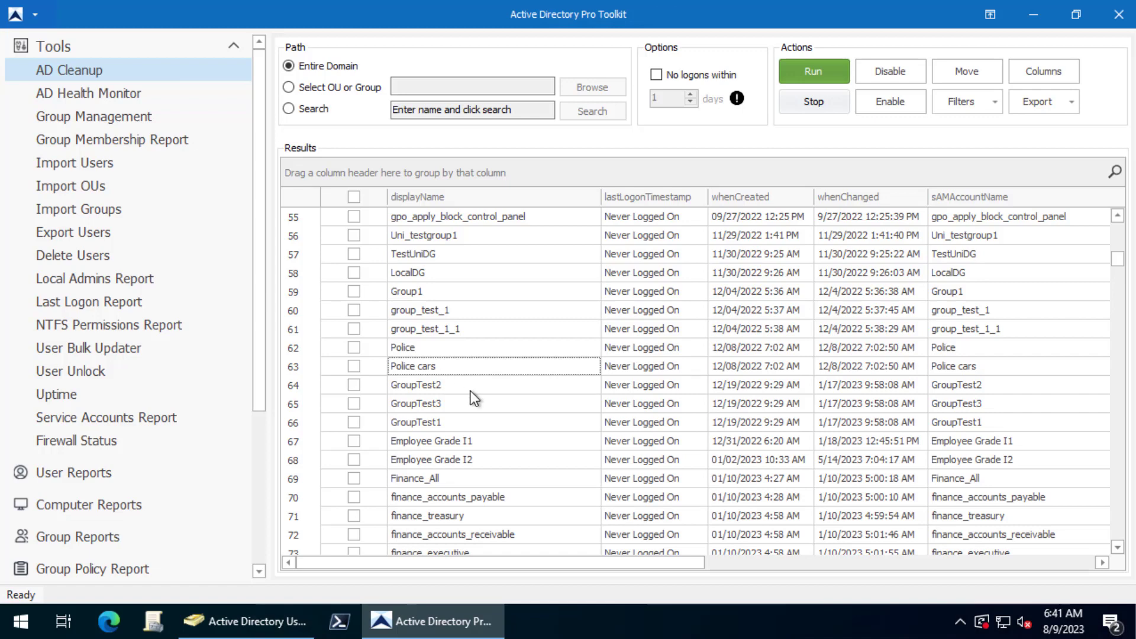
left_click(472, 389)
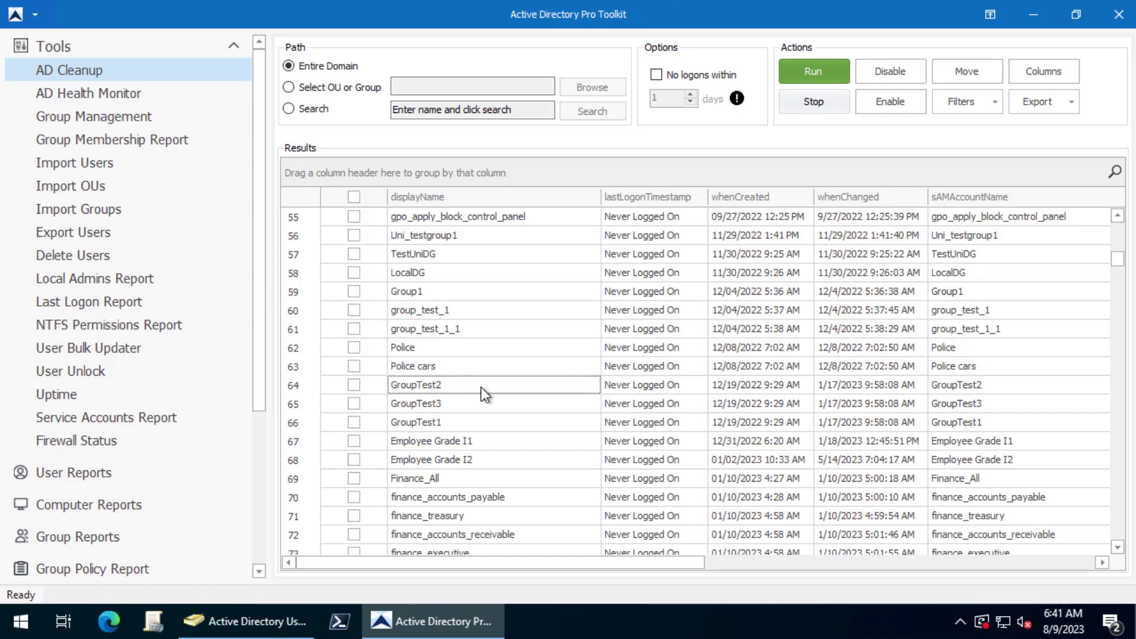
scroll(481, 387, "down", 4)
left_click(476, 400)
scroll(475, 445, "down", 1)
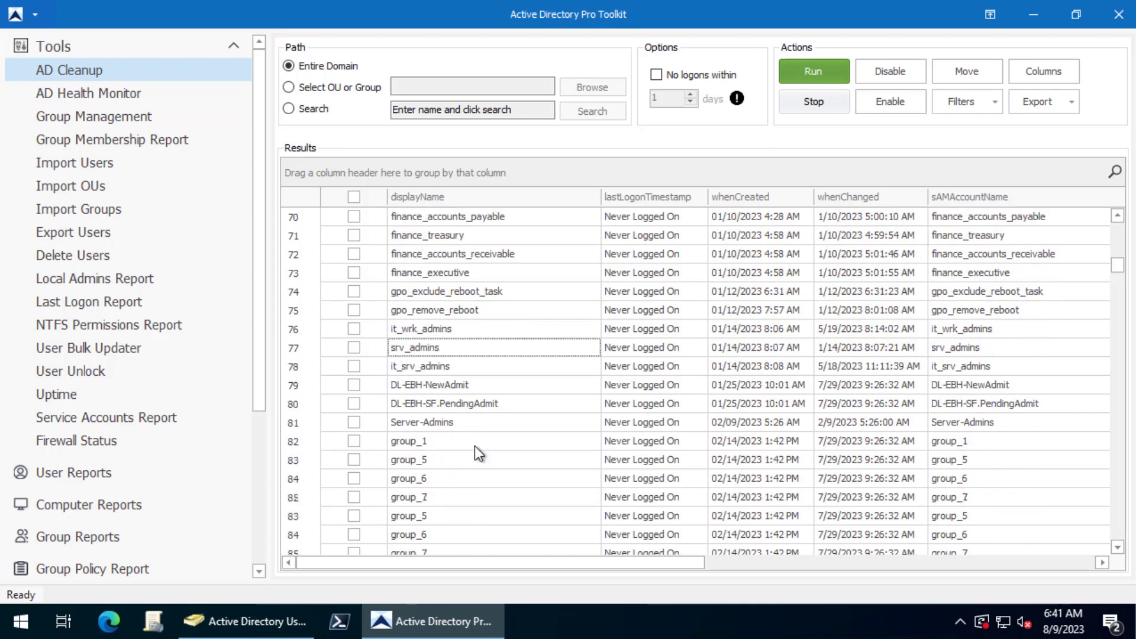
scroll(475, 446, "down", 2)
left_click(471, 326)
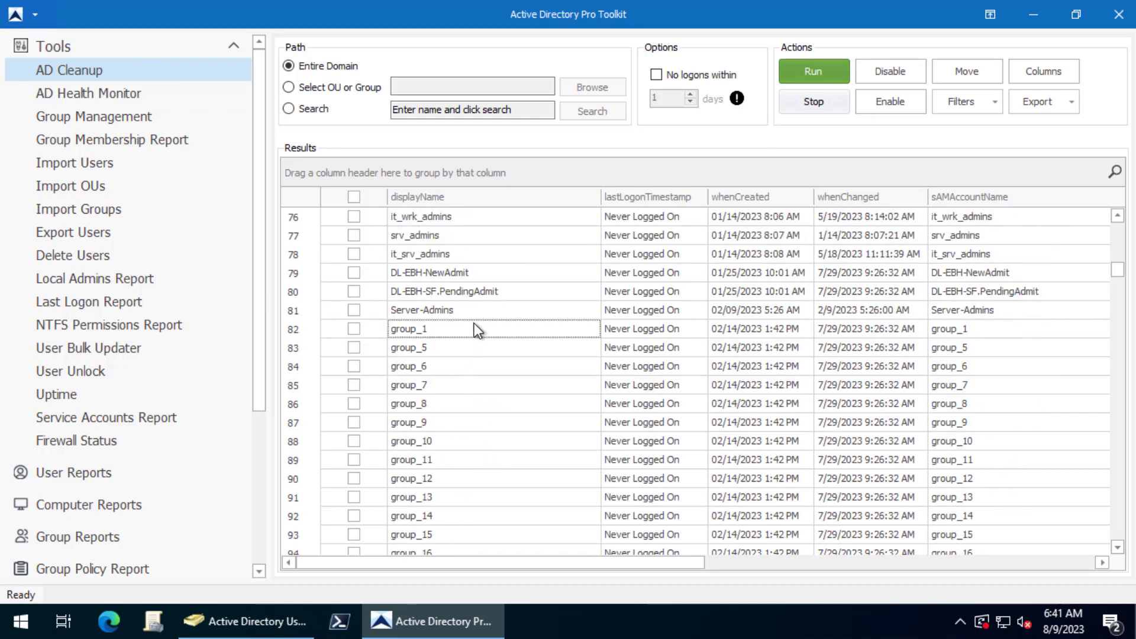
scroll(486, 354, "down", 4)
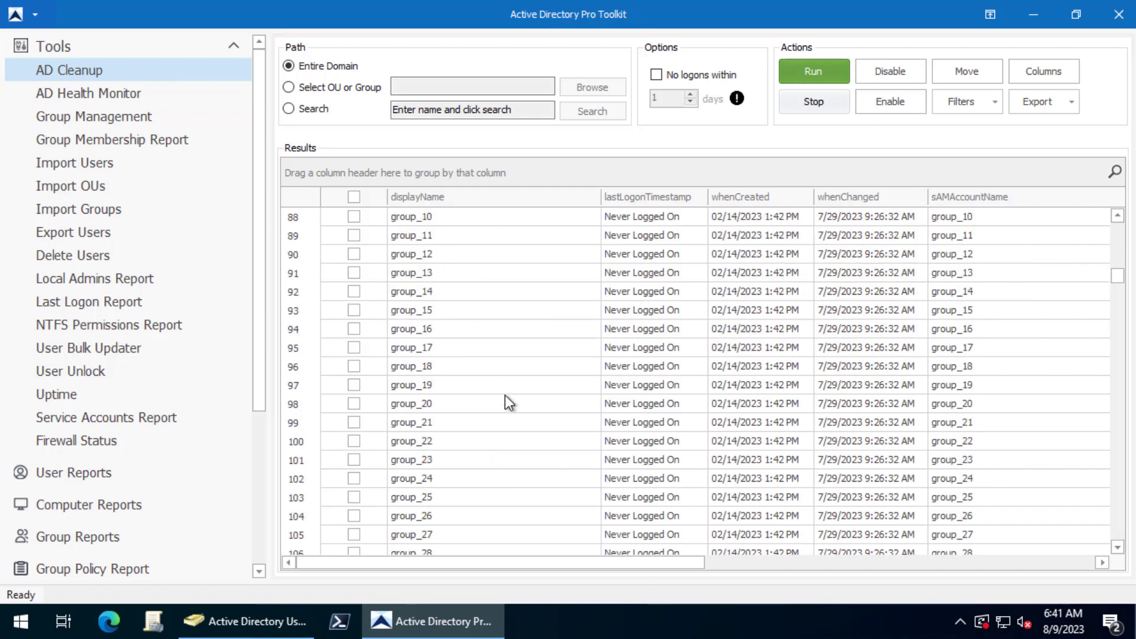
scroll(504, 399, "up", 5)
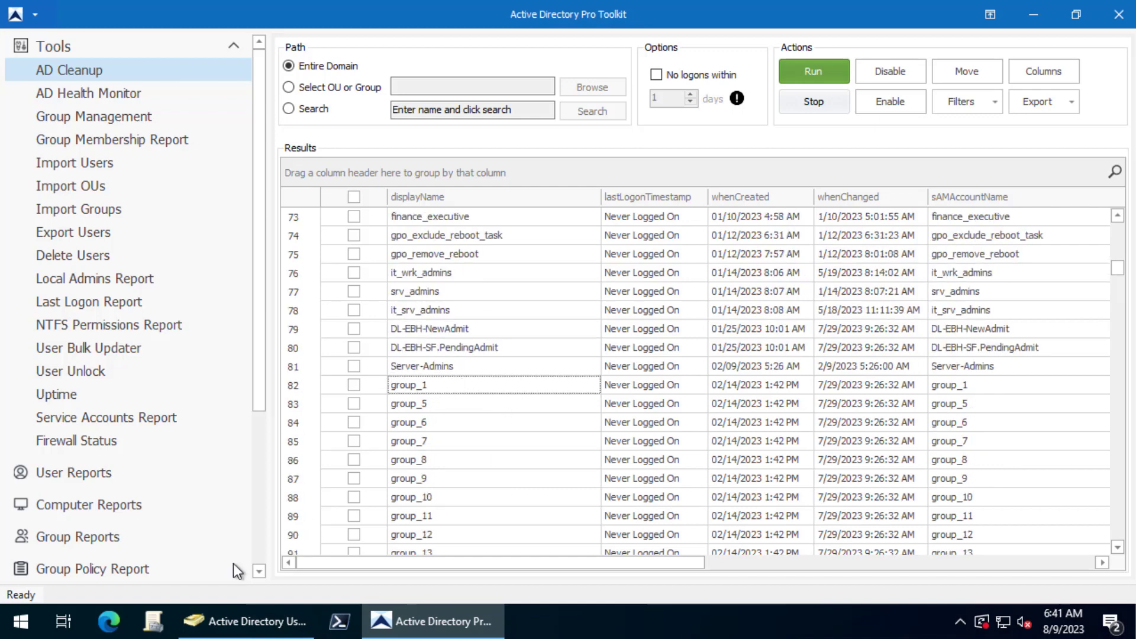
Recheck group_1's Members tab in ADUC and return to the toolkit.
left_click(230, 615)
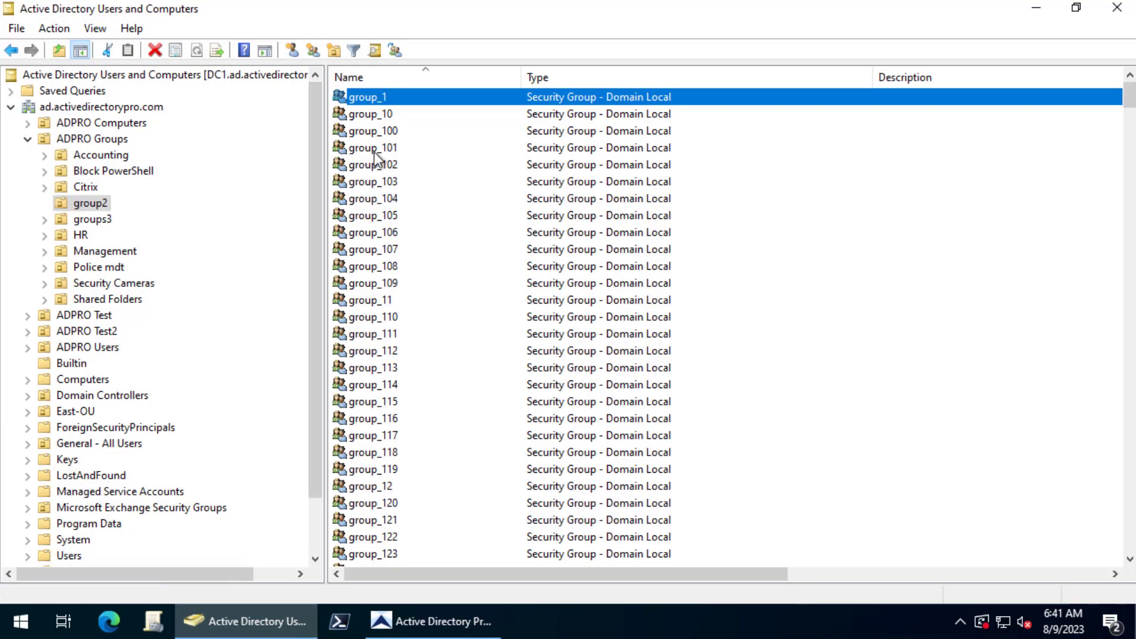
key("Return")
left_click(562, 172)
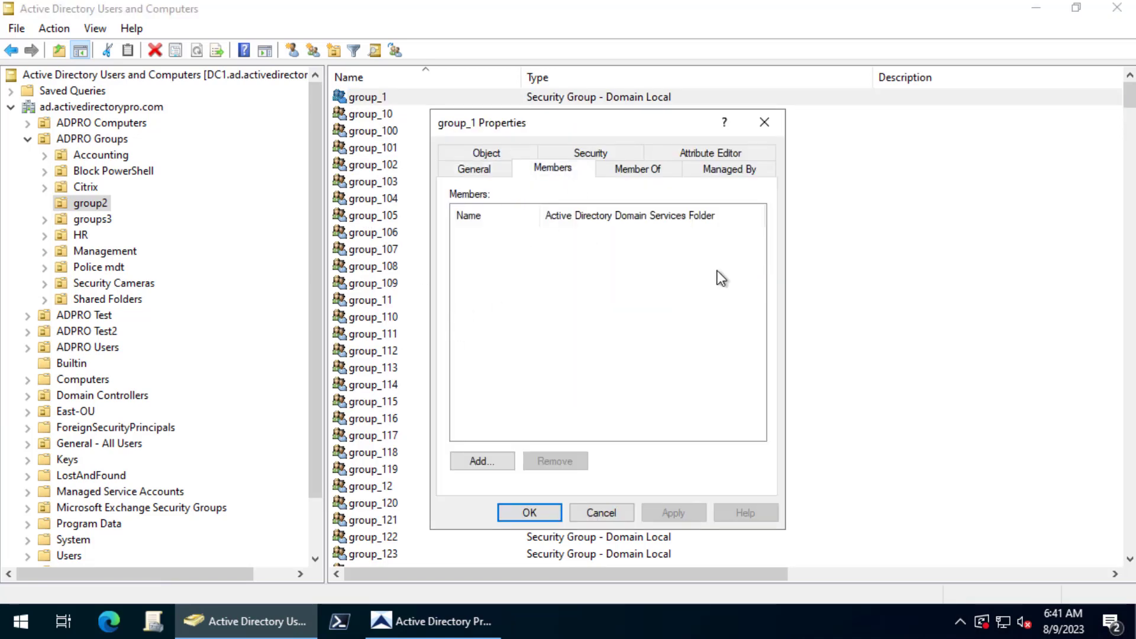
left_click(602, 513)
left_click(445, 617)
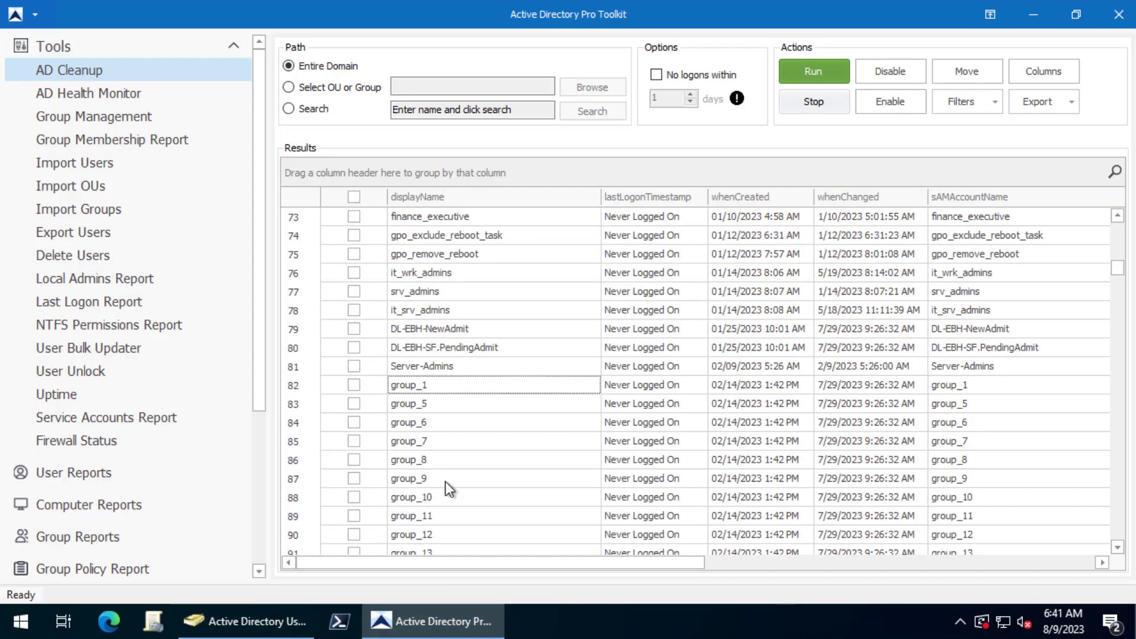
Confirm group_10 has no members in ADUC, then return to the cleanup results.
left_click(255, 617)
double_click(379, 115)
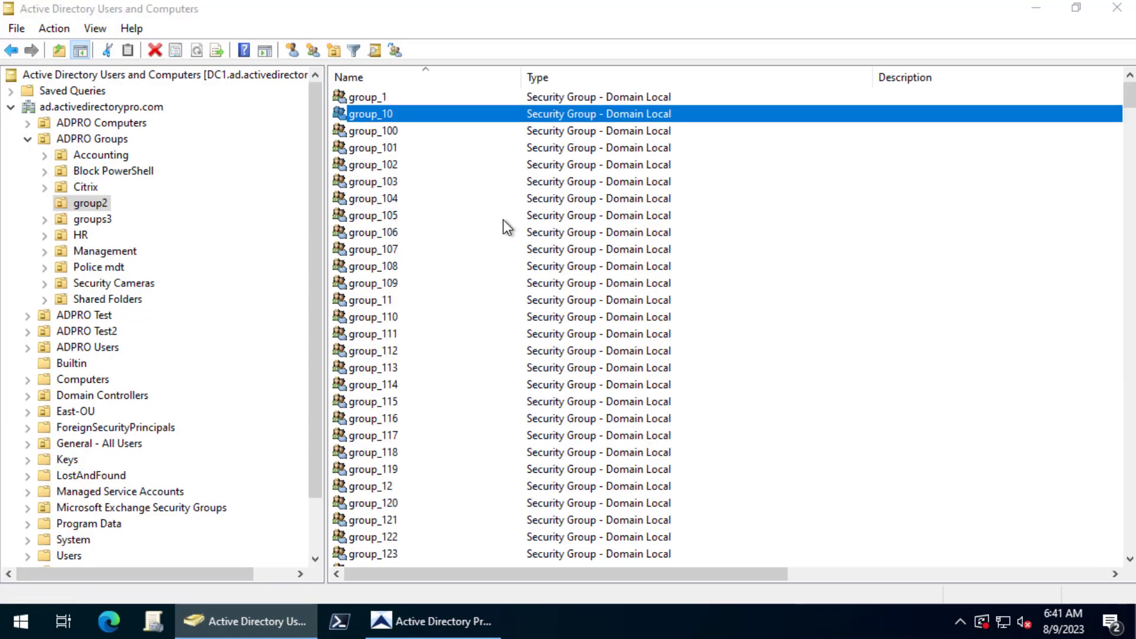
left_click(551, 169)
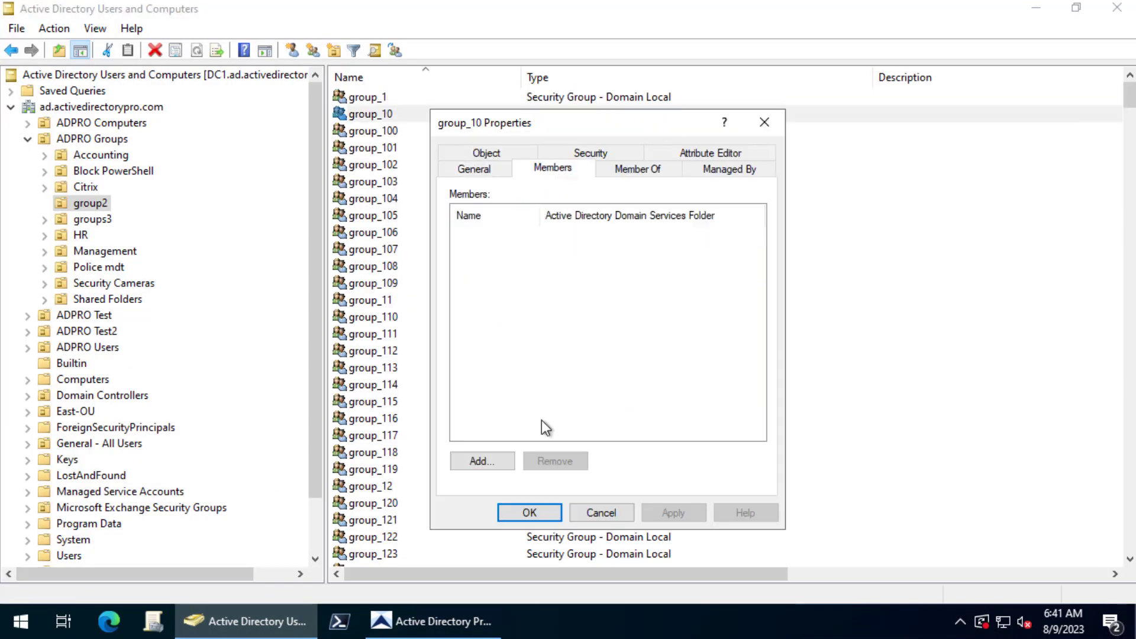
left_click(602, 512)
left_click(435, 621)
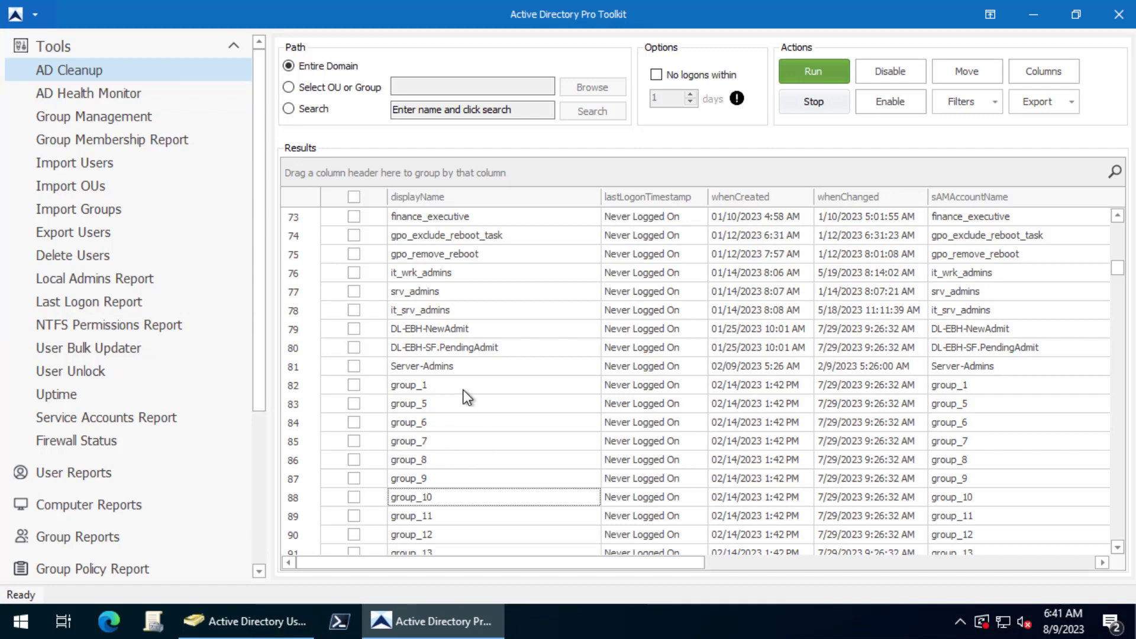
Run the NTFS Permissions Report on \\srv-vm1\share with folder depth 0.
left_click(109, 325)
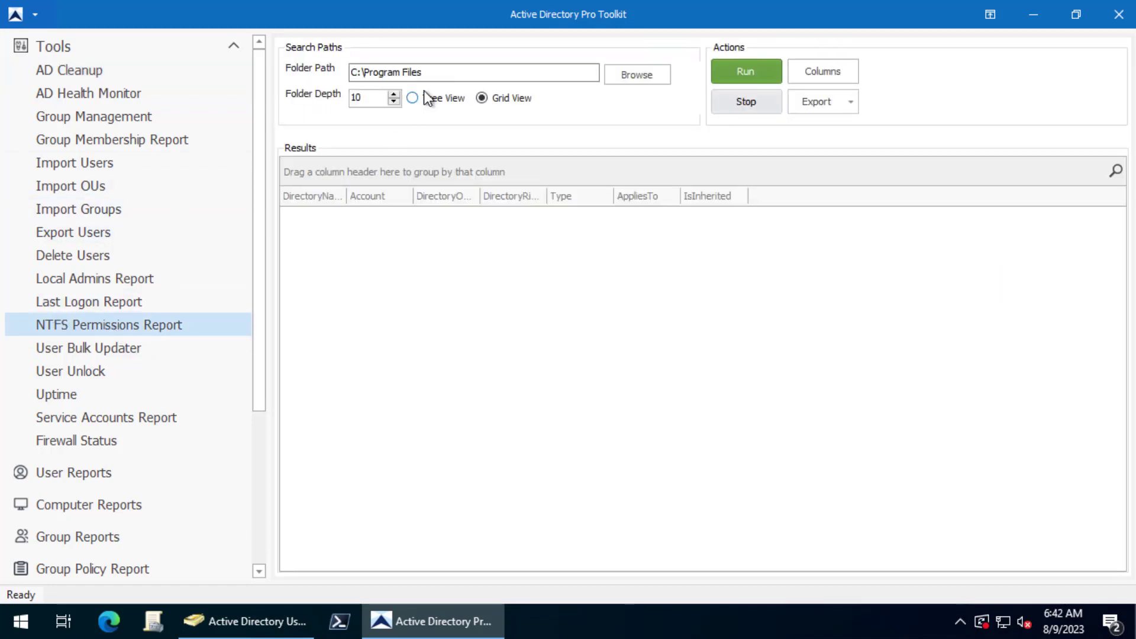
left_click_drag(423, 71, 164, 53)
type("\\")
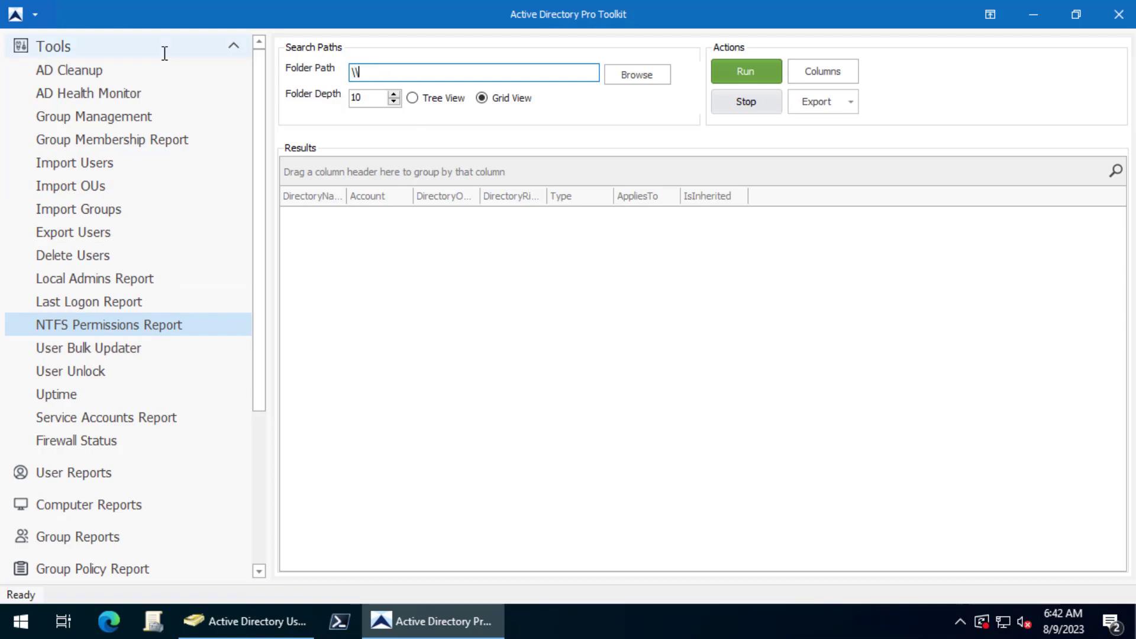
type("srv-vm1\\share")
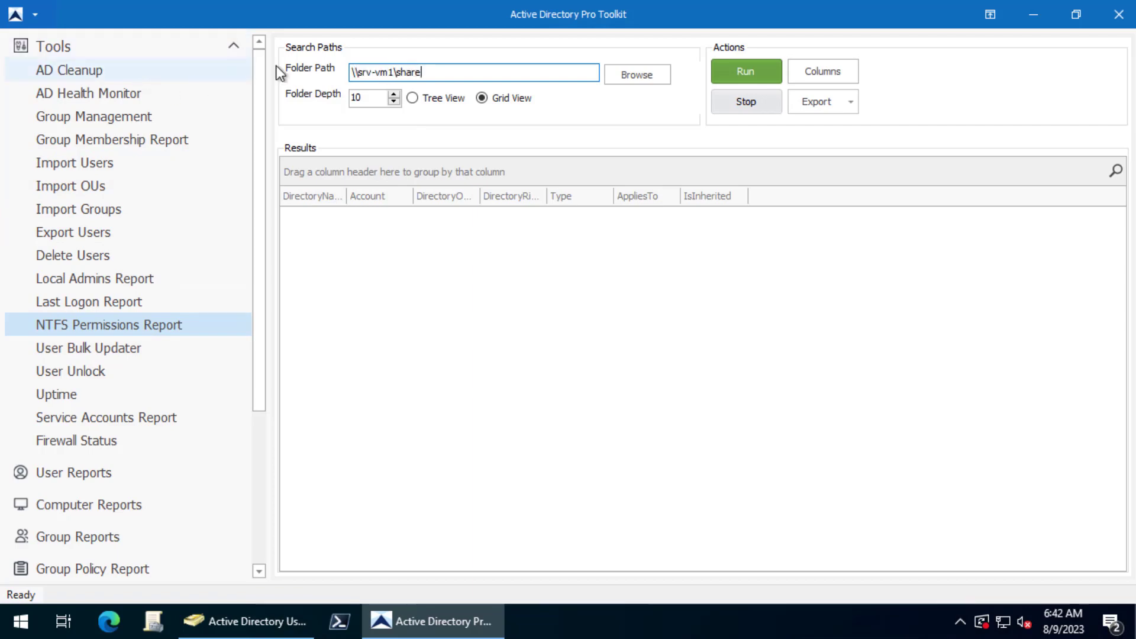
left_click_drag(378, 100, 318, 94)
type("0")
left_click(753, 74)
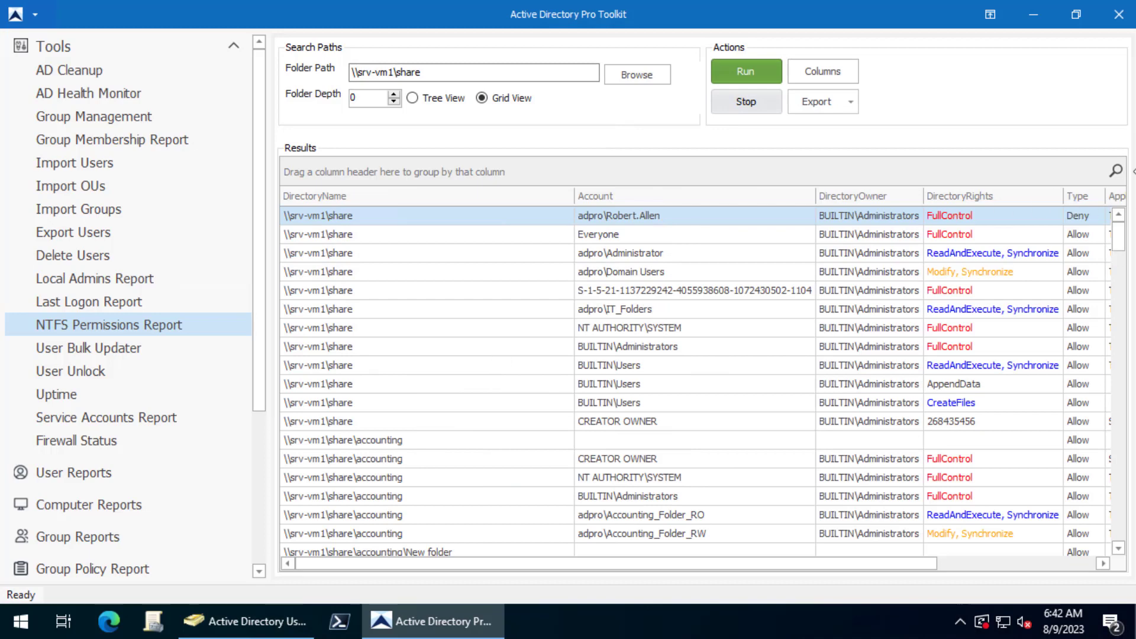
Search the permissions report for group_1 to reveal its three Modify, Synchronize accounting folders.
left_click(1117, 173)
left_click(964, 168)
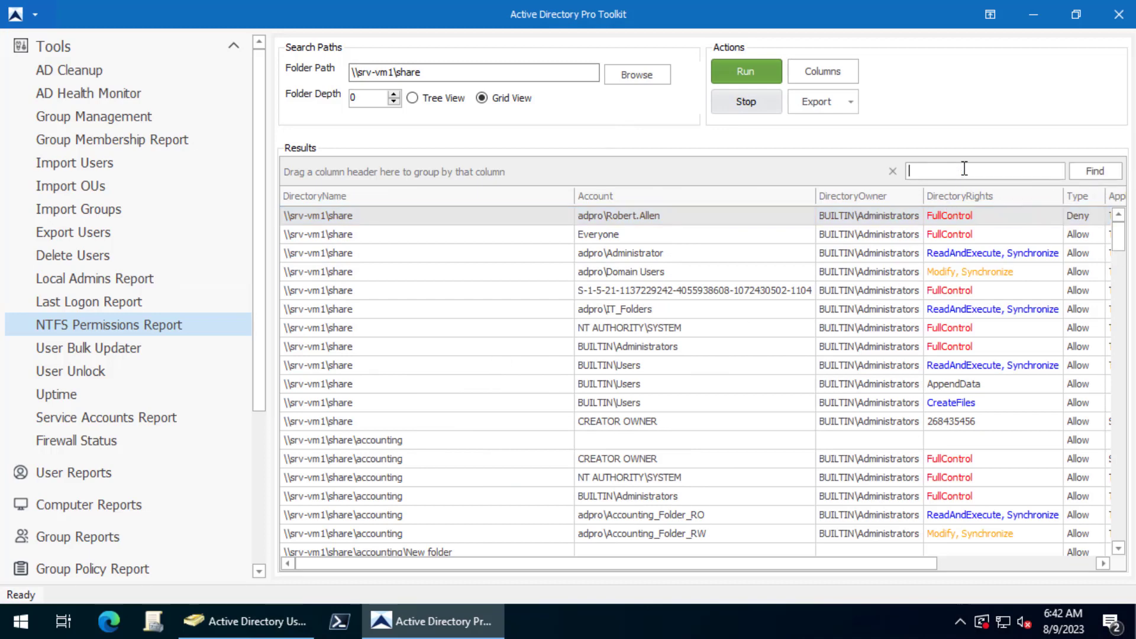
type("group_1")
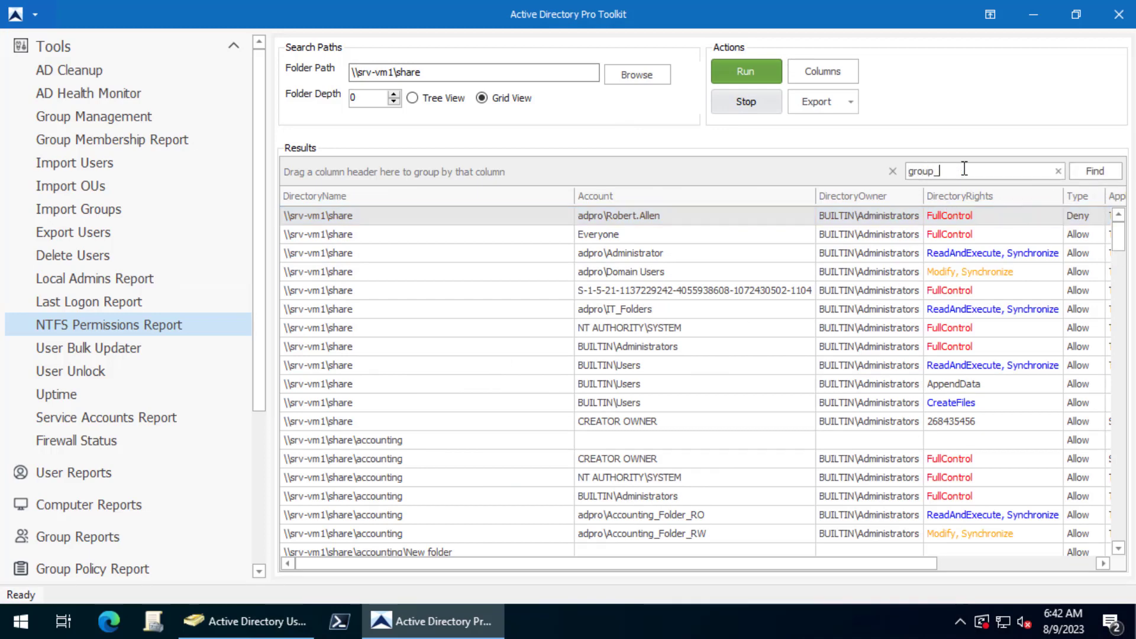
left_click(1094, 171)
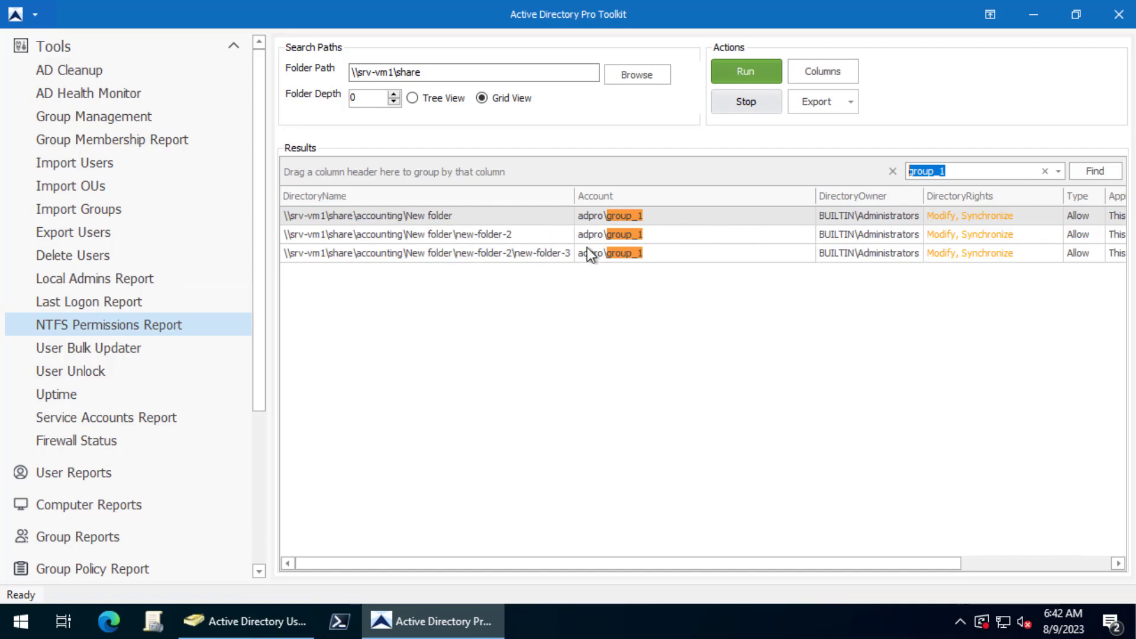
Rerun AD Cleanup with Groups Without Members only, excluding computers and users.
left_click(65, 84)
left_click(59, 74)
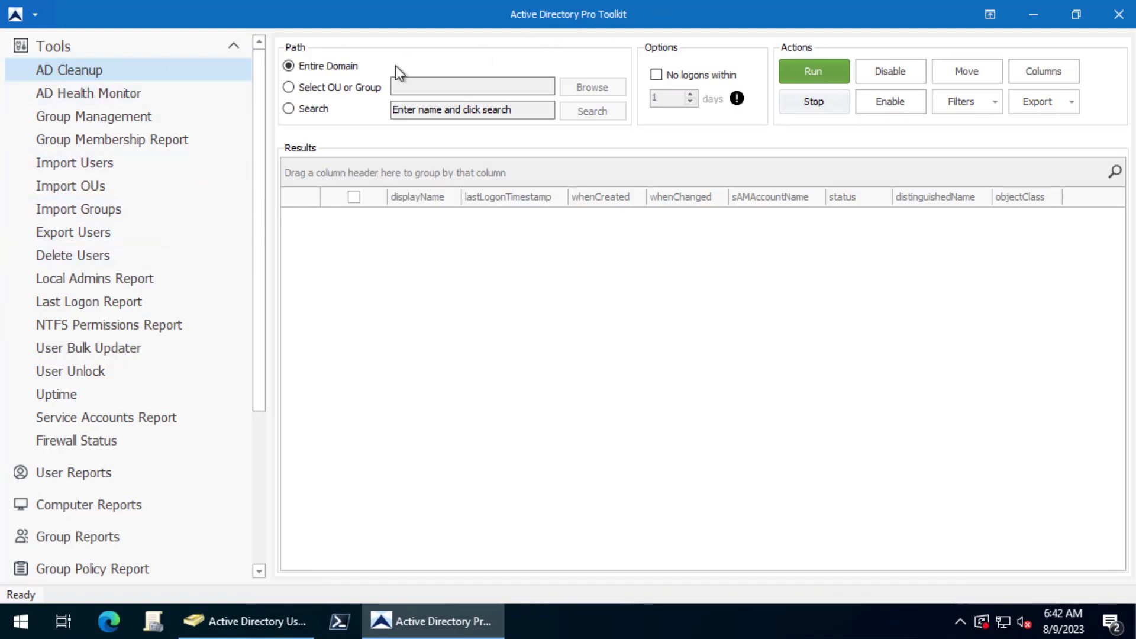
left_click(992, 101)
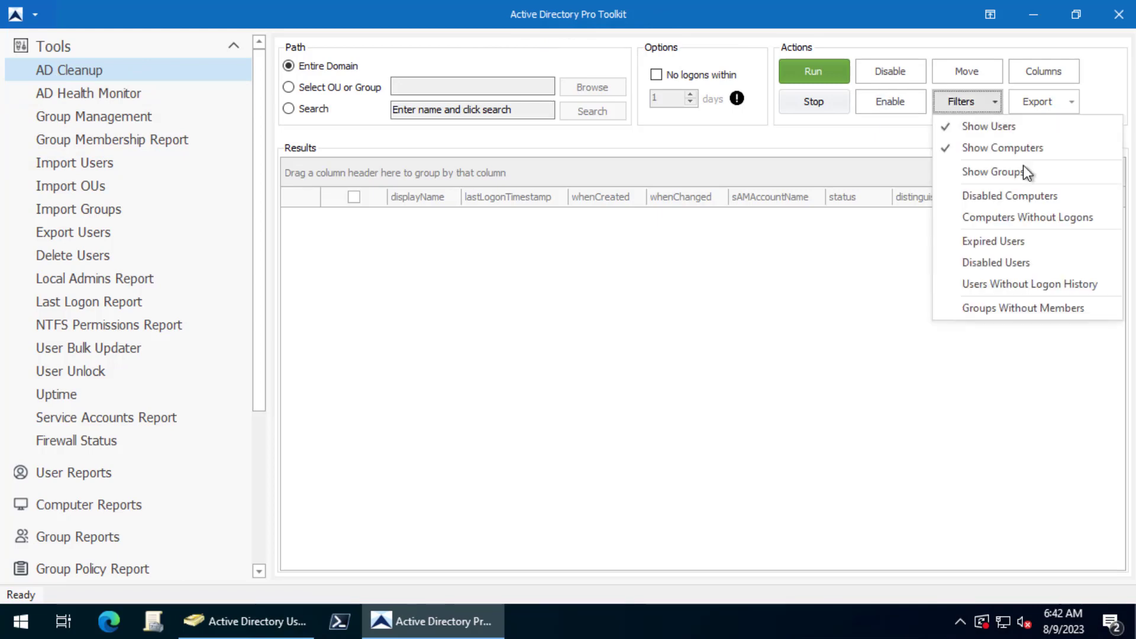
left_click(1018, 307)
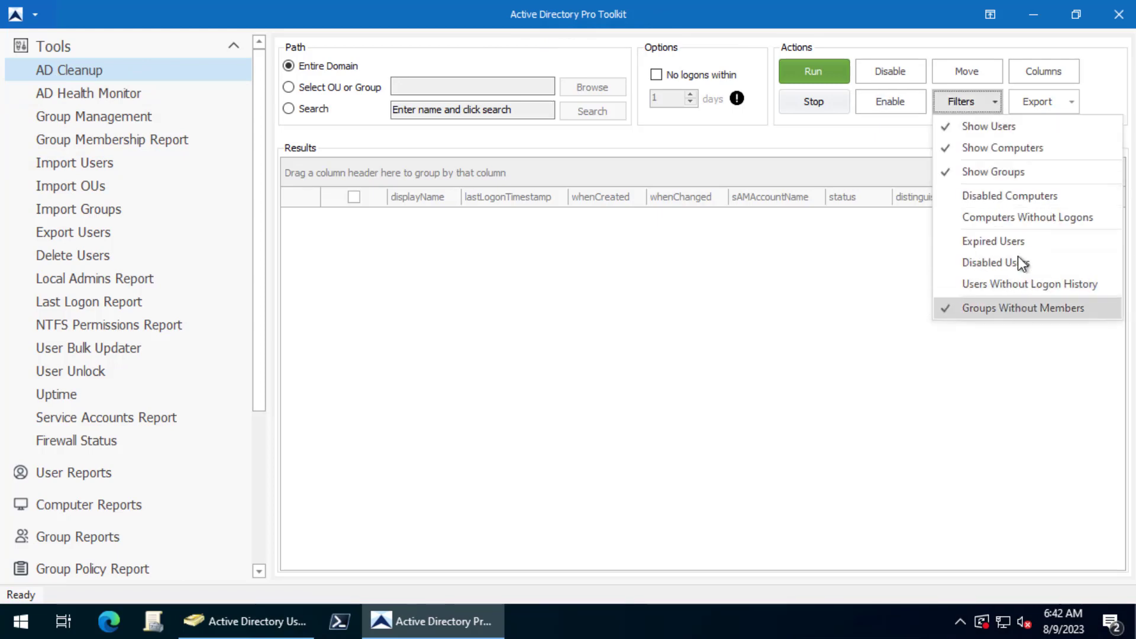
left_click(1020, 144)
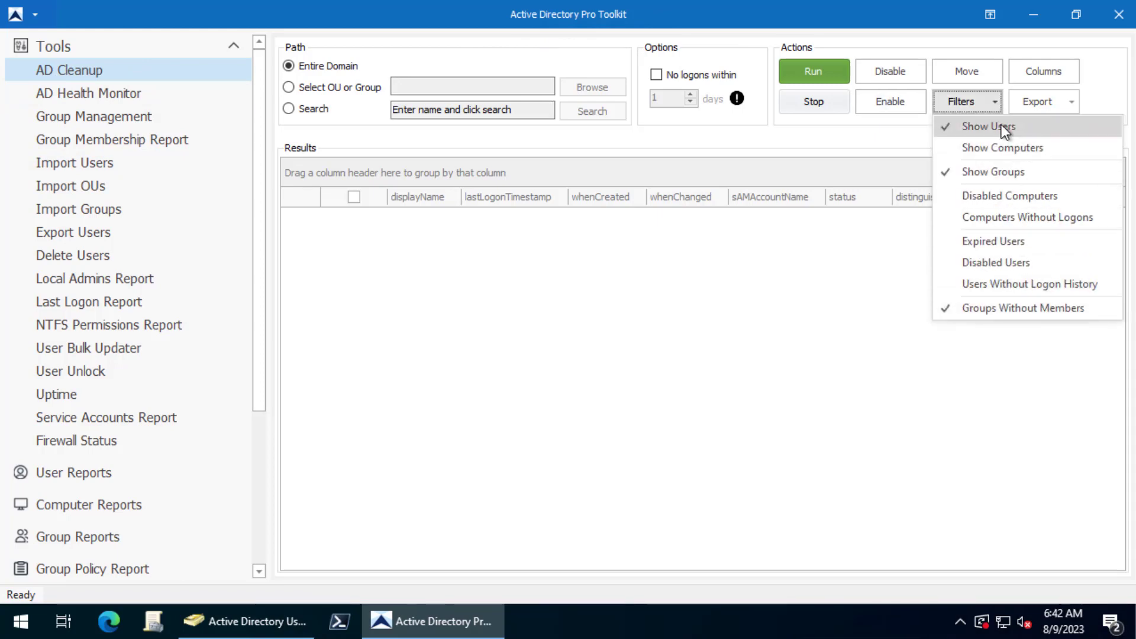
left_click(1015, 124)
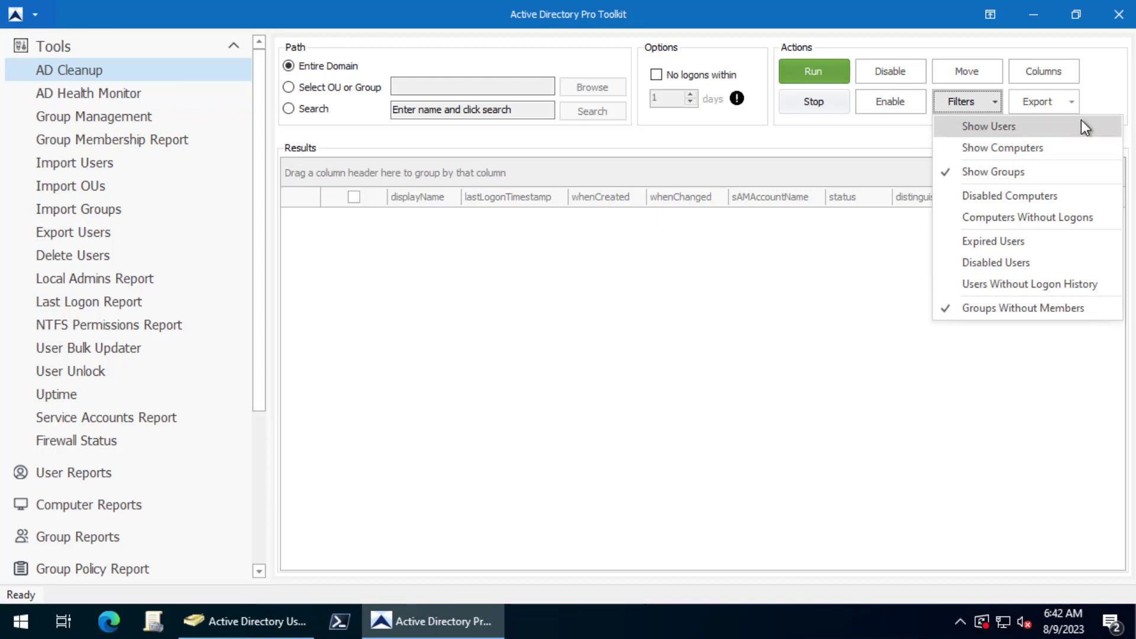
left_click(796, 279)
left_click(807, 72)
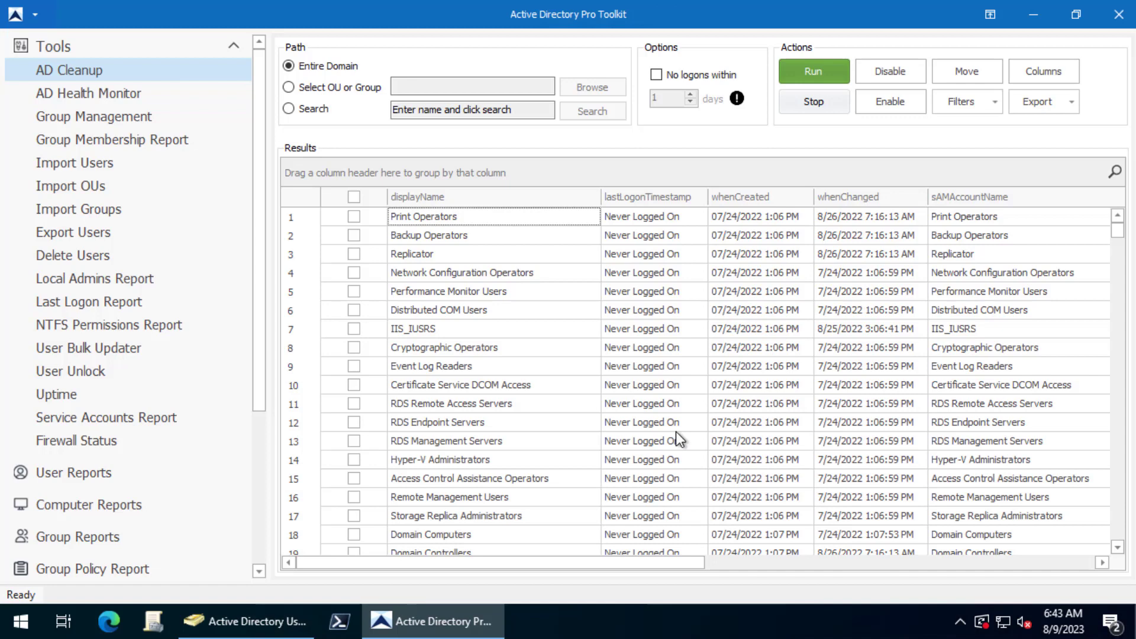
left_click(1075, 103)
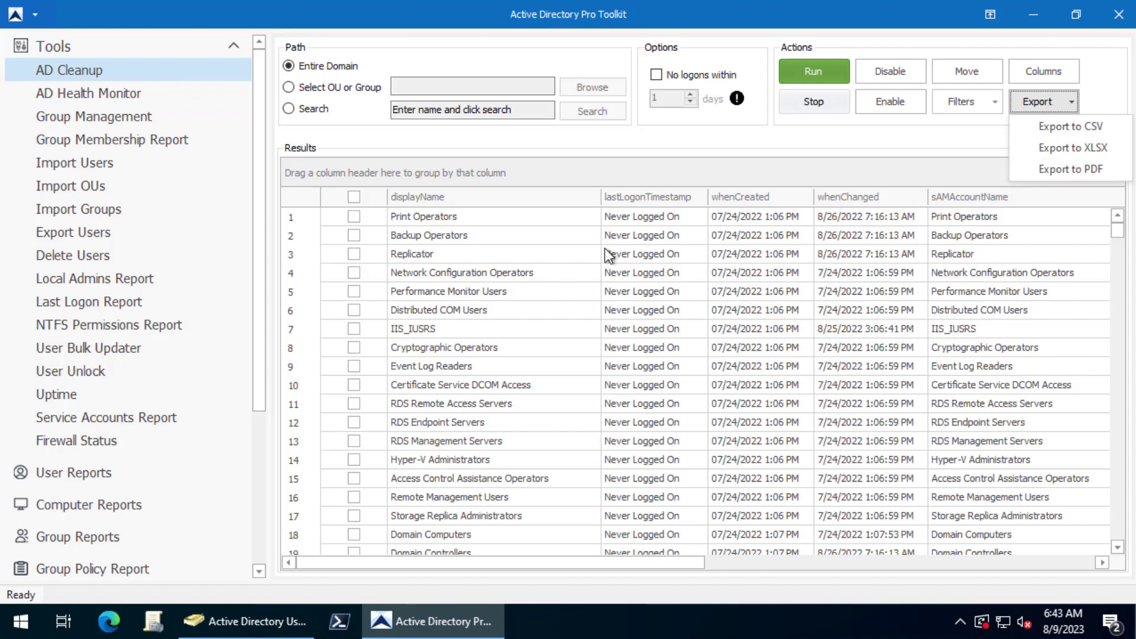
left_click(1119, 66)
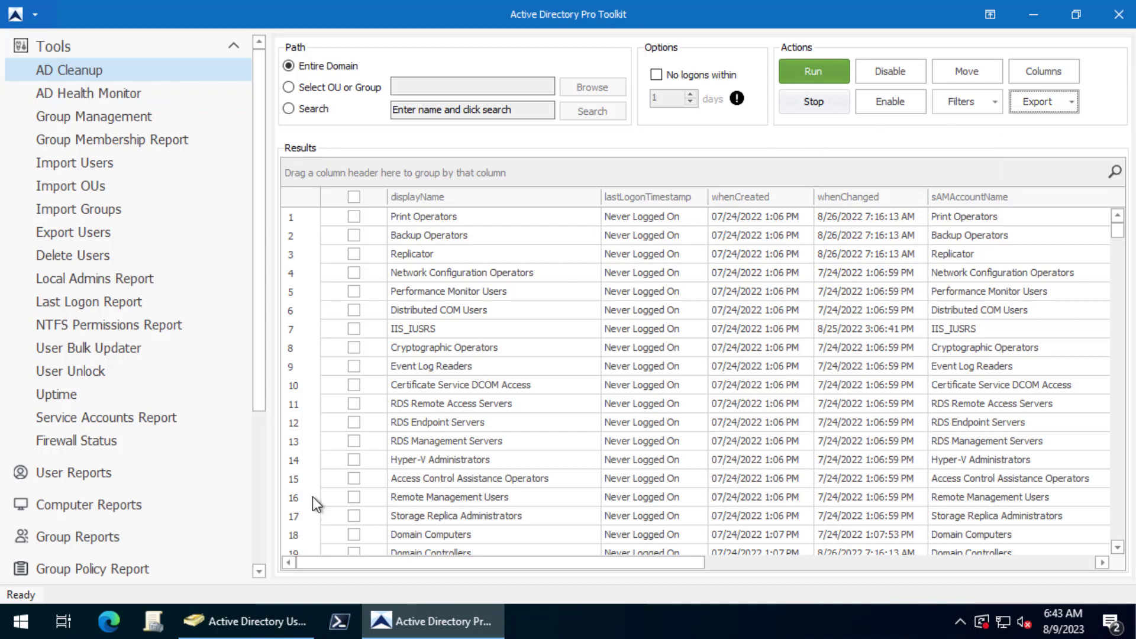